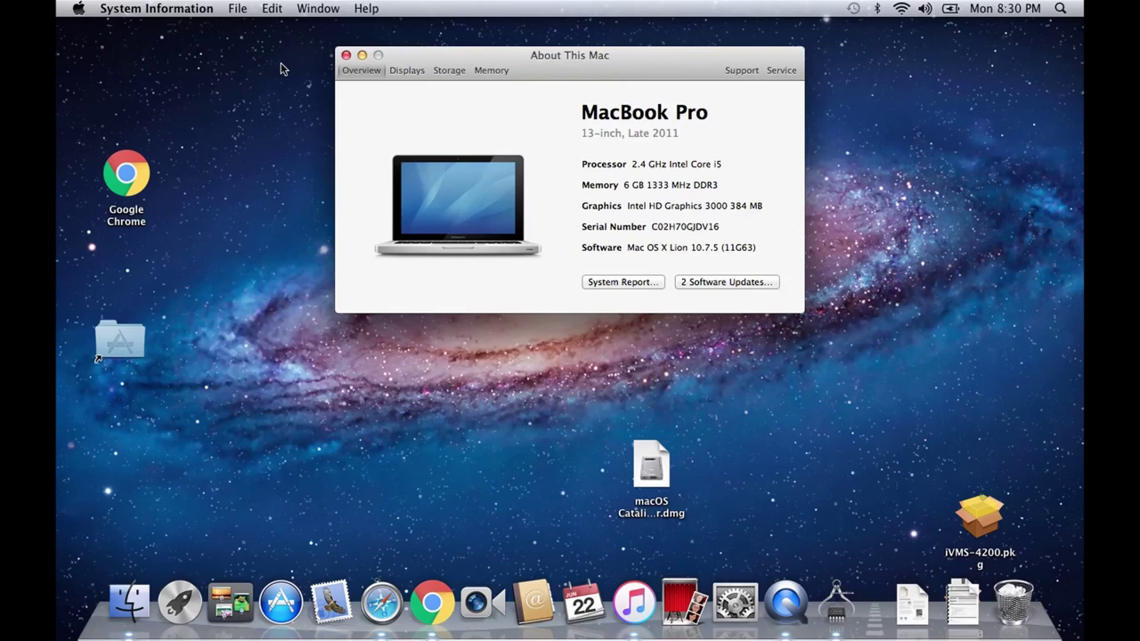
Search the App Store for 'macos catalina' and try to get it, which fails as incompatible
{"action": "key", "text": "BackSpace"}
{"action": "type", "text": "ma"}
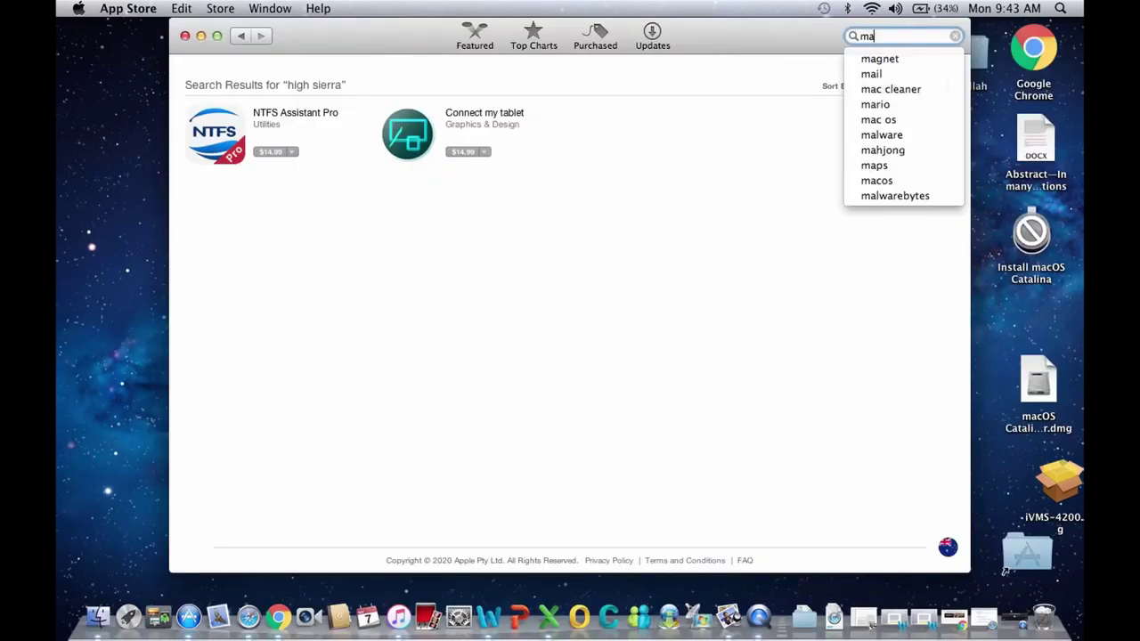
{"action": "type", "text": "c"}
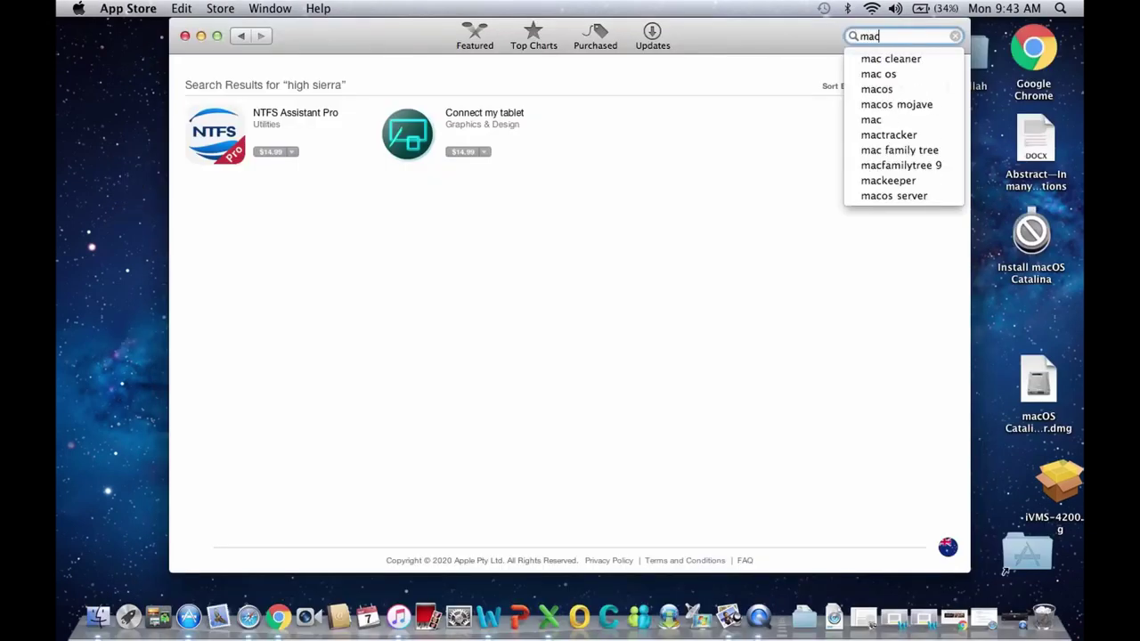
{"action": "type", "text": "os"}
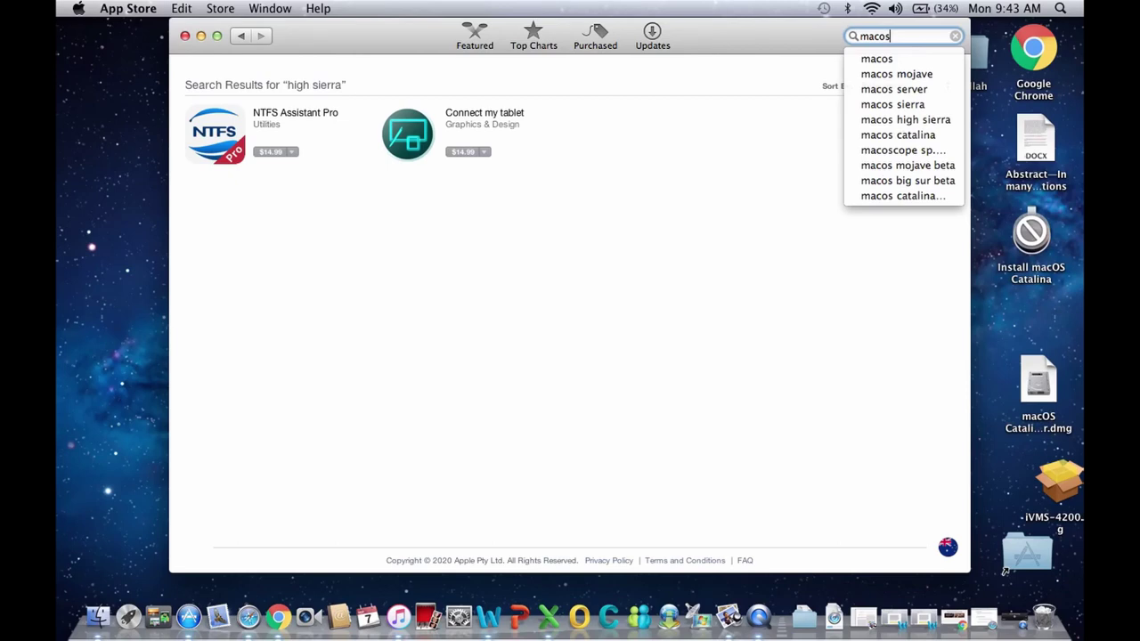
{"action": "type", "text": " catalina"}
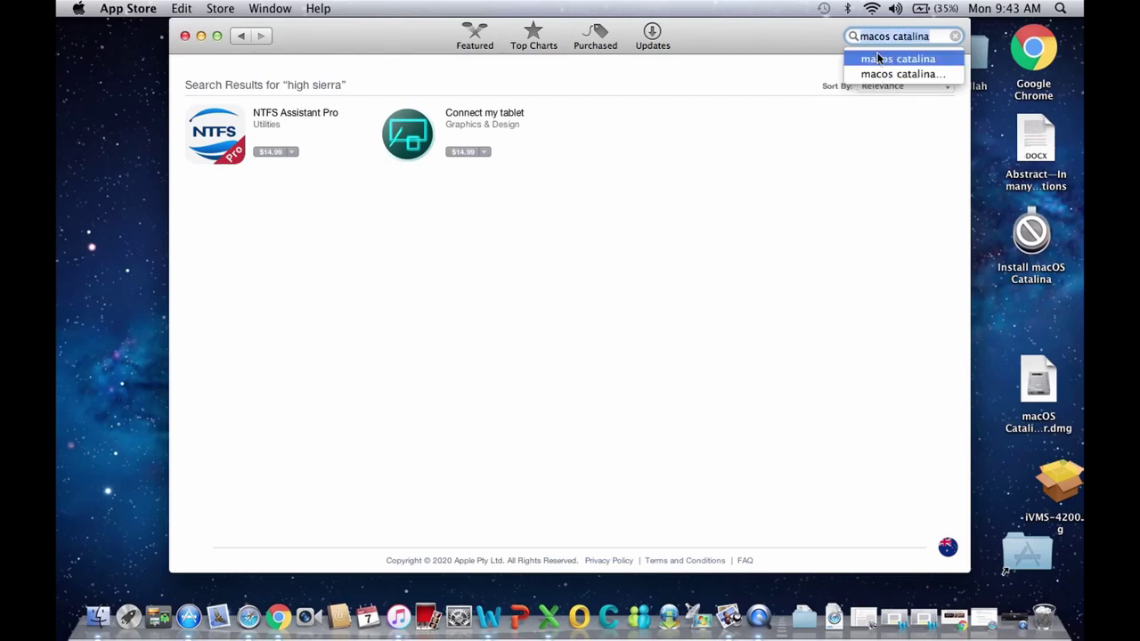
{"action": "left_click", "coordinate": [880, 59]}
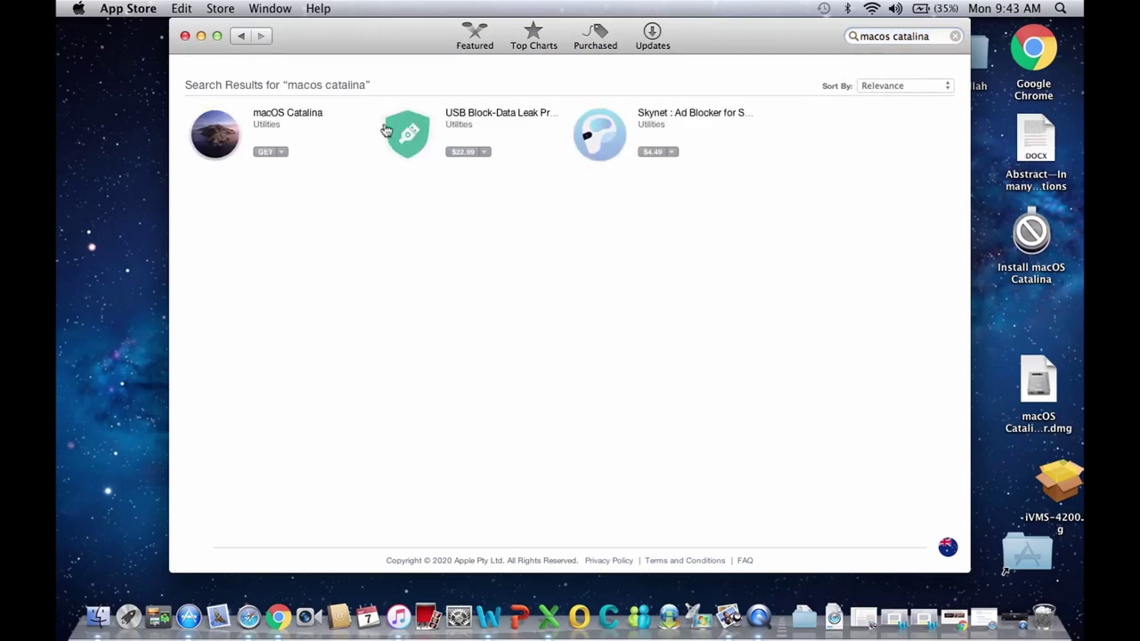
{"action": "left_click", "coordinate": [266, 153]}
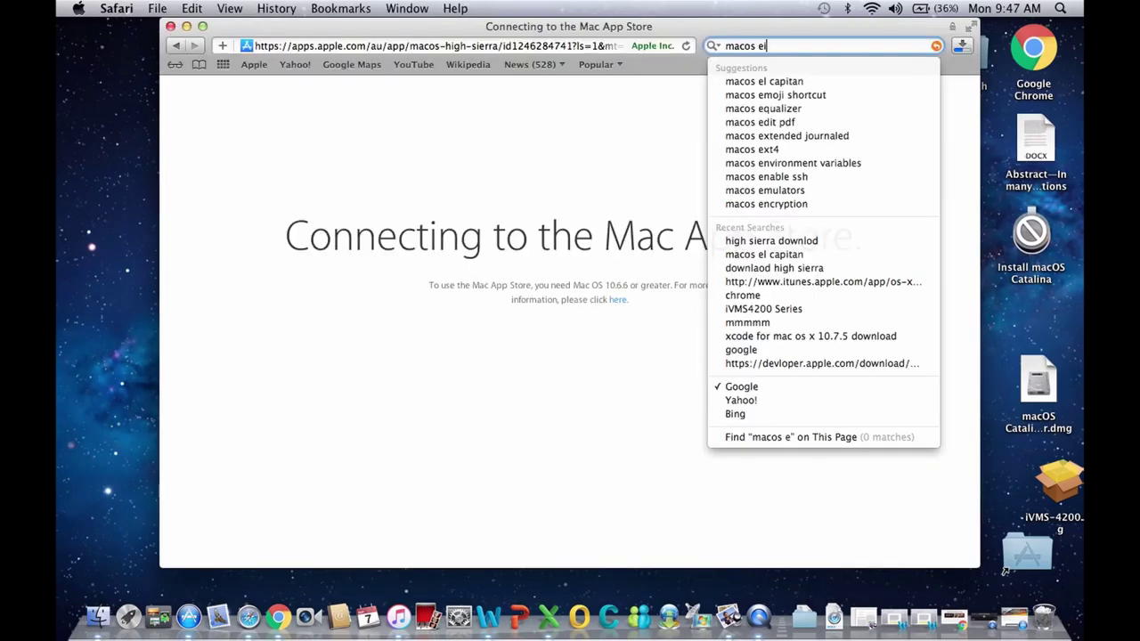
{"action": "type", "text": "l capitan"}
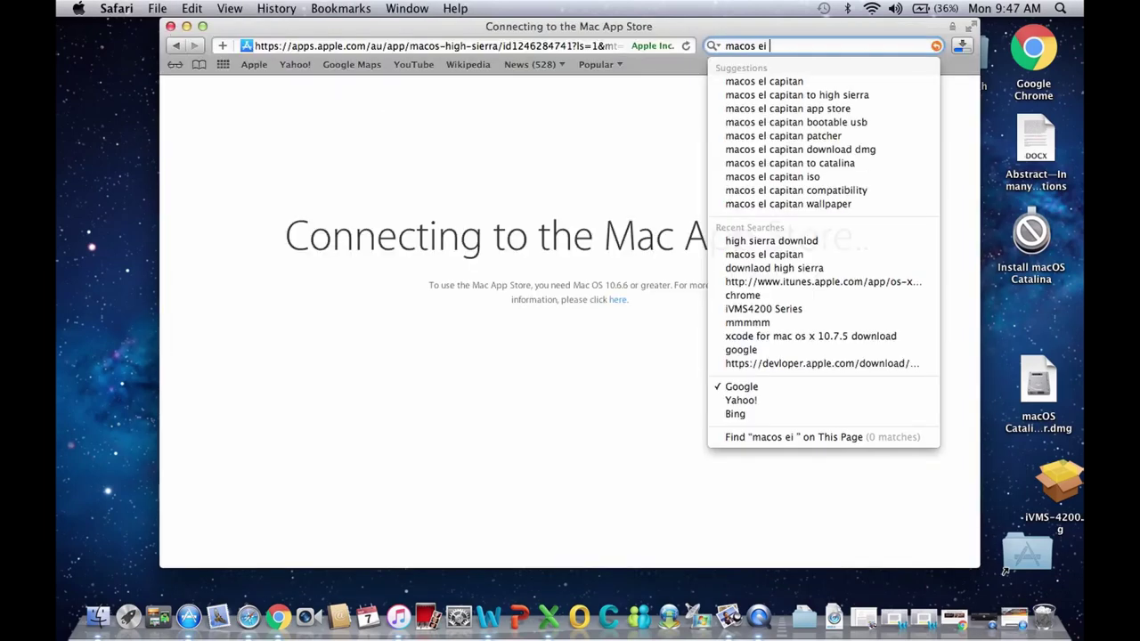
Search the web for 'macos el capitan' and scroll through the results
{"action": "left_click", "coordinate": [841, 81]}
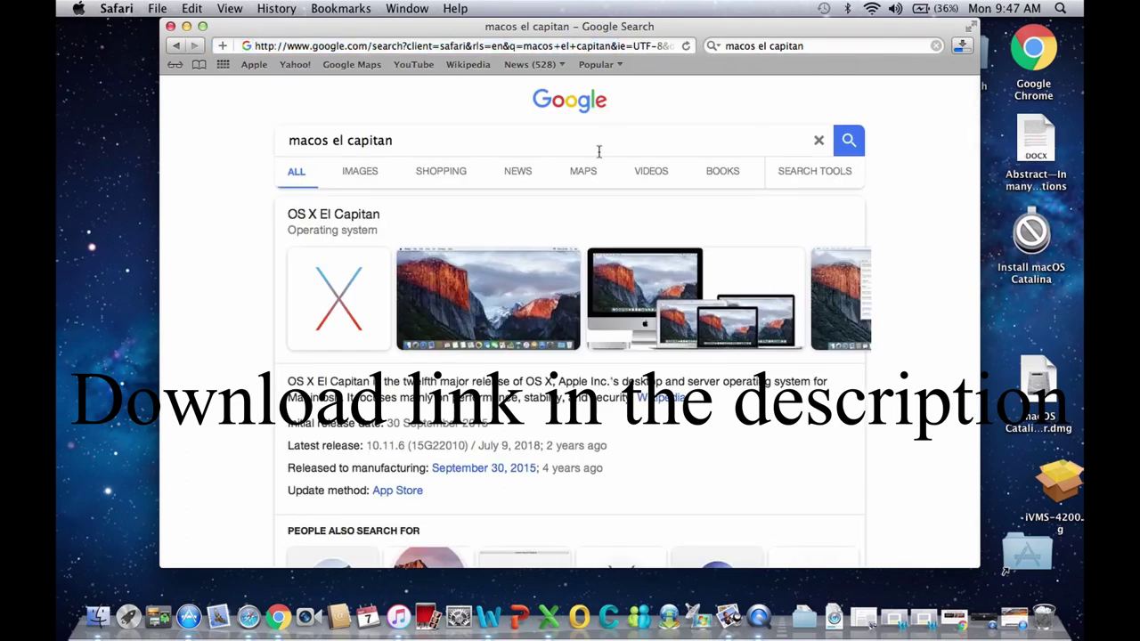
{"action": "scroll", "coordinate": [453, 434], "scroll_direction": "down", "scroll_amount": 1}
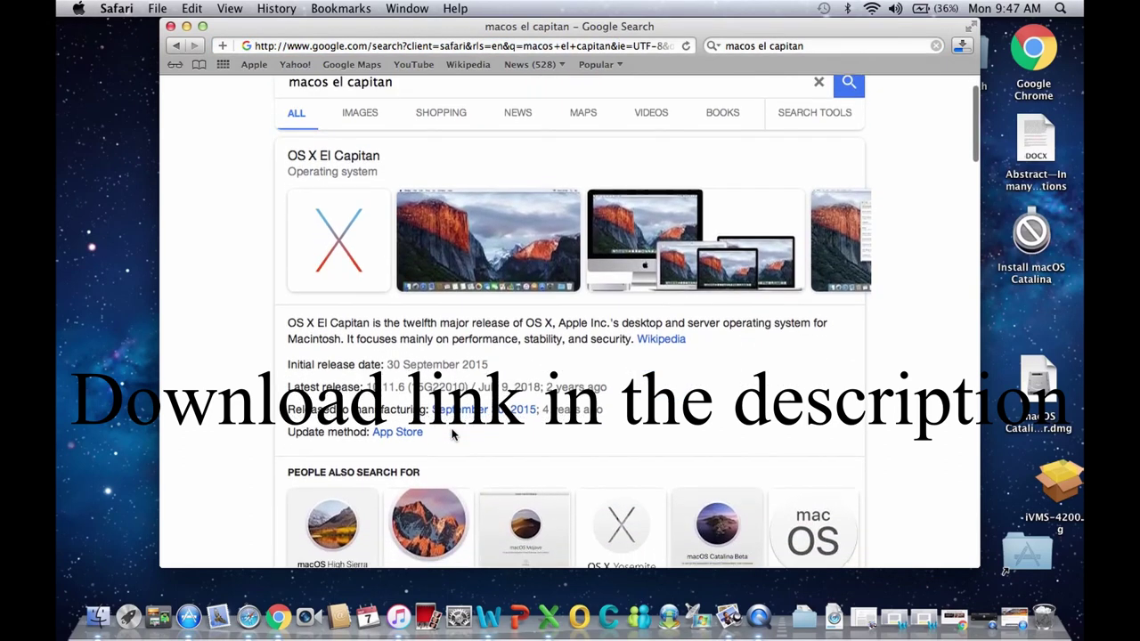
{"action": "scroll", "coordinate": [453, 434], "scroll_direction": "down", "scroll_amount": 3}
{"action": "scroll", "coordinate": [452, 434], "scroll_direction": "down", "scroll_amount": 1}
{"action": "scroll", "coordinate": [451, 434], "scroll_direction": "down", "scroll_amount": 4}
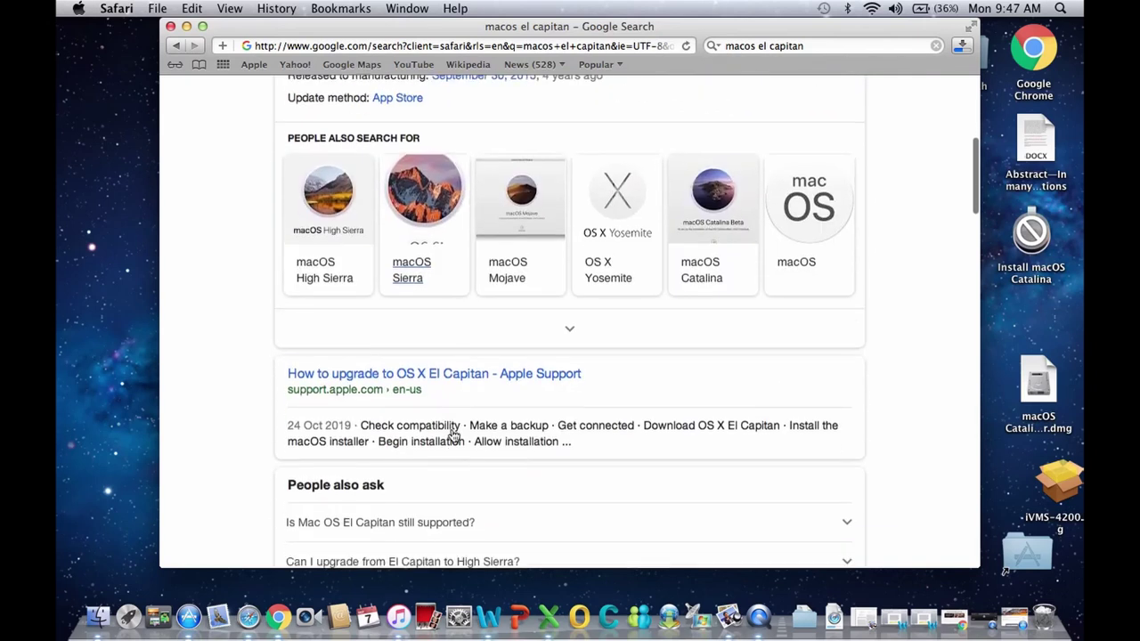
Open Apple's How to upgrade to OS X El Capitan guide and get the 5.78 GB InstallMacOSX.dmg
{"action": "left_click", "coordinate": [436, 362]}
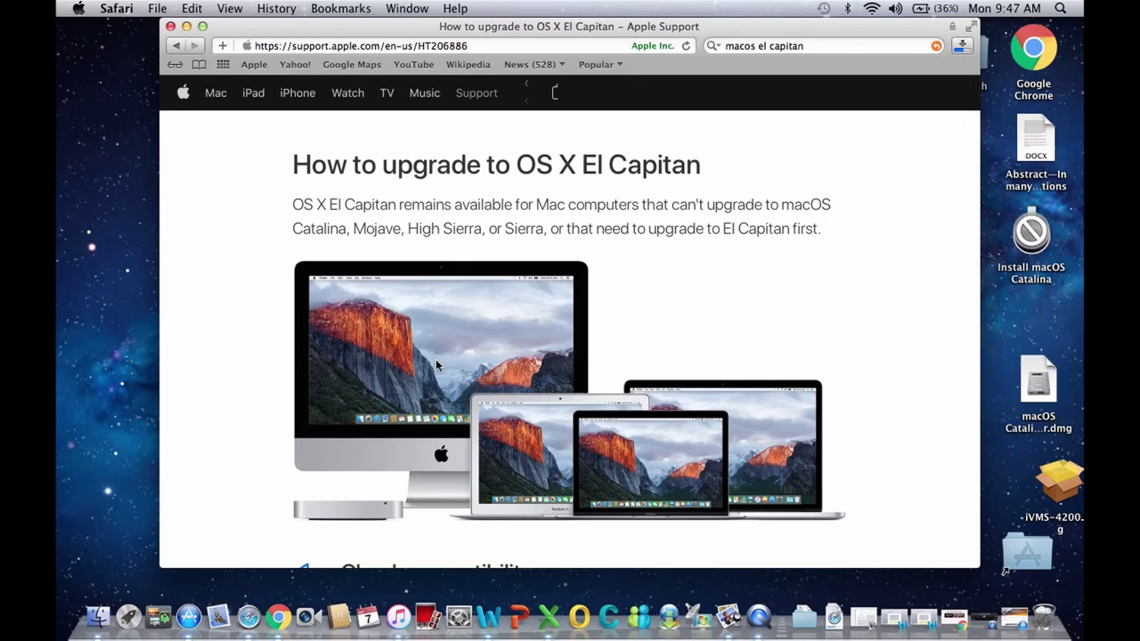
{"action": "scroll", "coordinate": [459, 437], "scroll_direction": "down", "scroll_amount": 1}
{"action": "scroll", "coordinate": [459, 436], "scroll_direction": "down", "scroll_amount": 4}
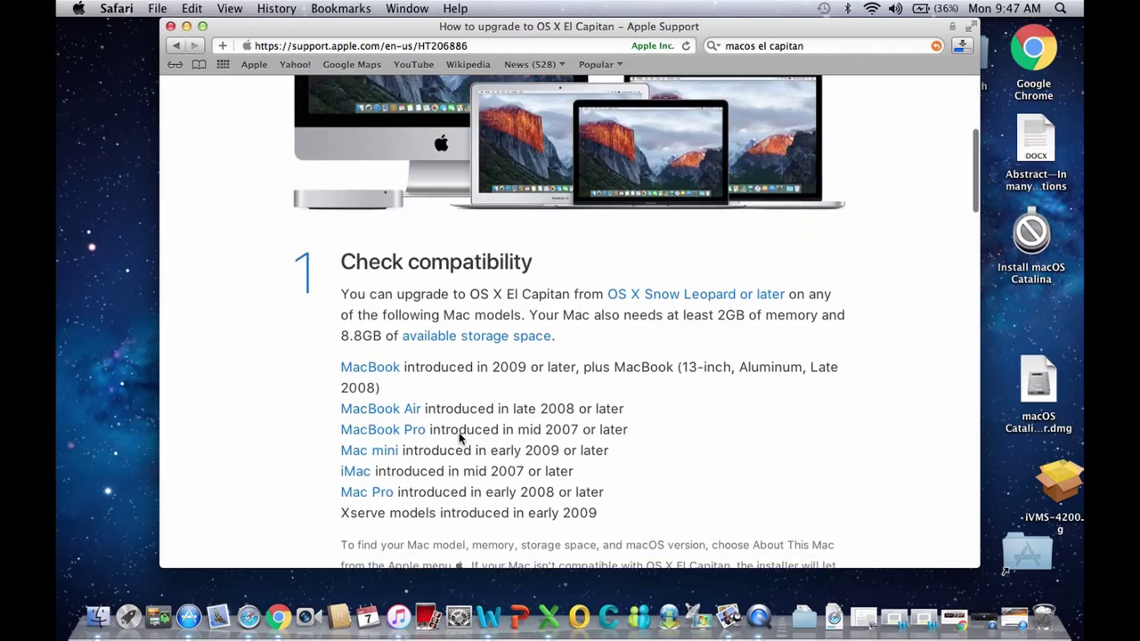
{"action": "scroll", "coordinate": [460, 436], "scroll_direction": "down", "scroll_amount": 3}
{"action": "scroll", "coordinate": [459, 437], "scroll_direction": "down", "scroll_amount": 2}
{"action": "scroll", "coordinate": [459, 436], "scroll_direction": "down", "scroll_amount": 3}
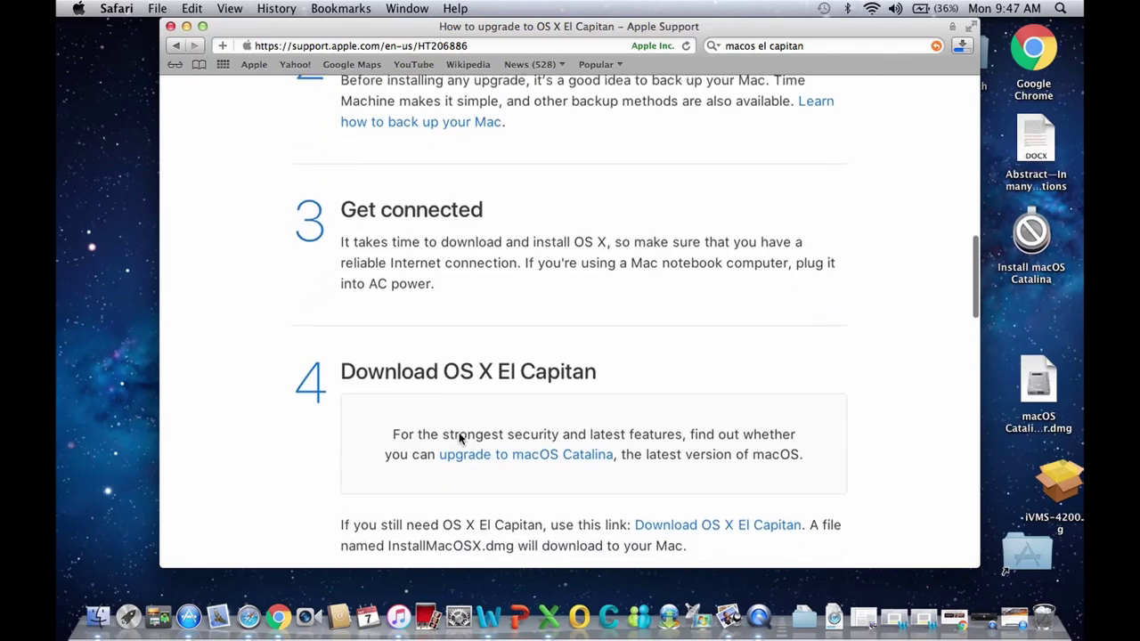
{"action": "scroll", "coordinate": [459, 436], "scroll_direction": "down", "scroll_amount": 1}
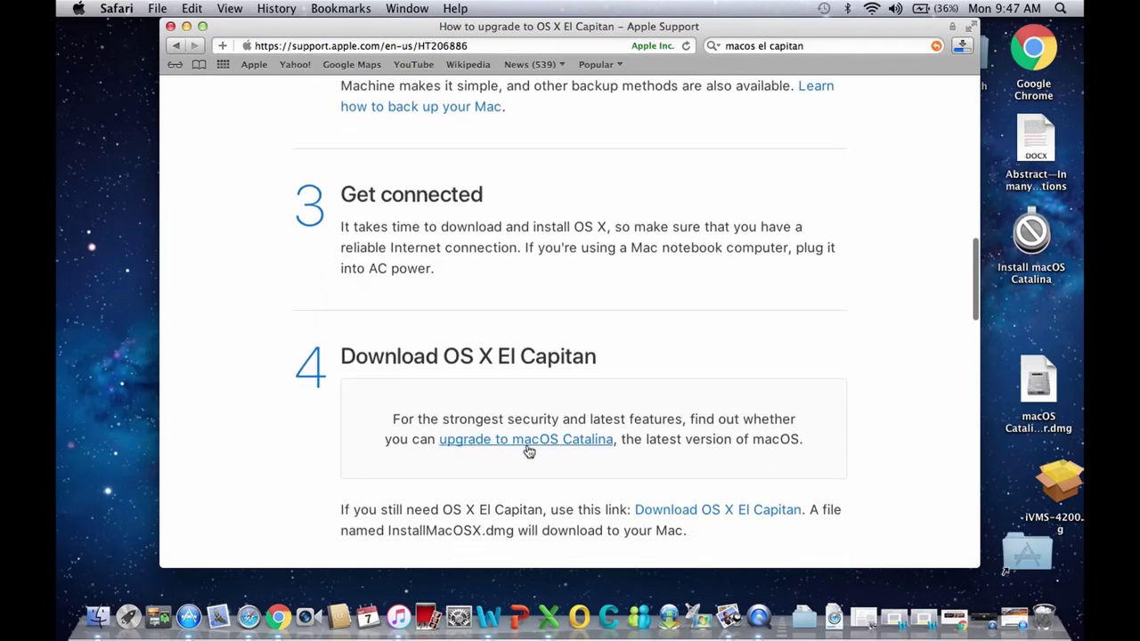
{"action": "scroll", "coordinate": [690, 532], "scroll_direction": "down", "scroll_amount": 1}
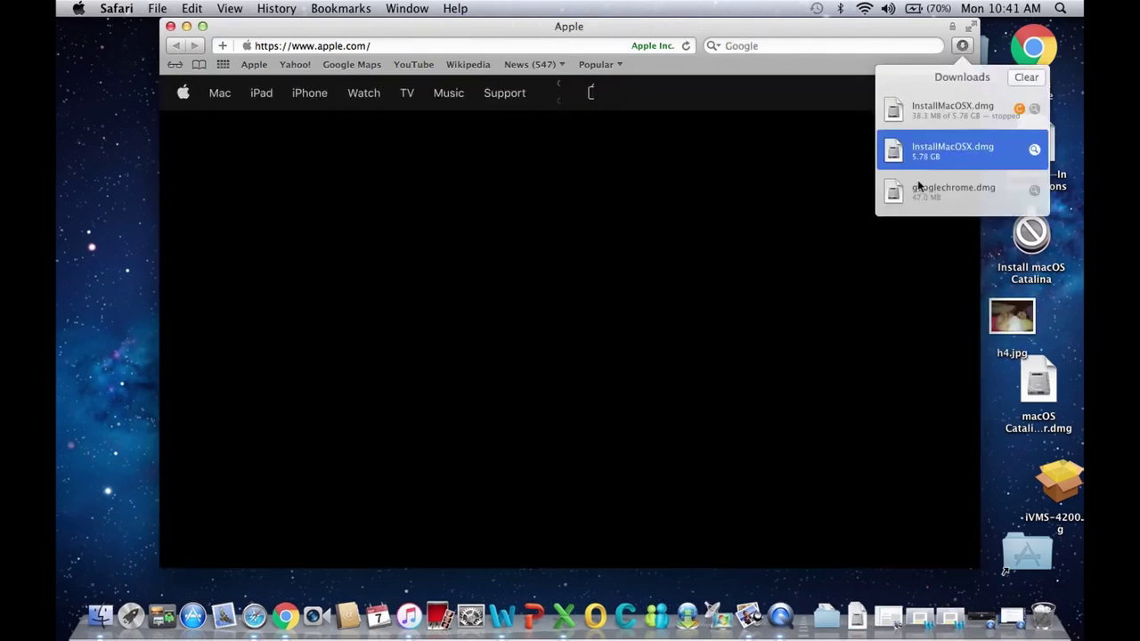
Open the completed InstallMacOSX.dmg from Safari's Downloads list to mount it
{"action": "double_click", "coordinate": [918, 150]}
Install InstallMacOSX.pkg with the admin password, then close the installer after it succeeds
{"action": "left_click", "coordinate": [185, 26]}
{"action": "double_click", "coordinate": [329, 239]}
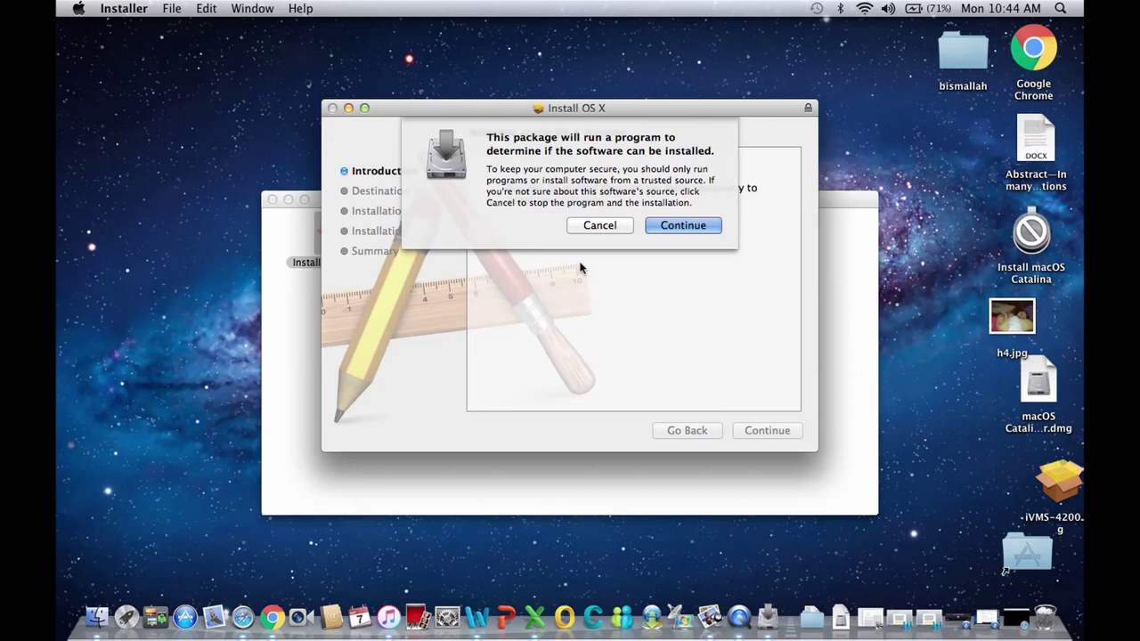
{"action": "left_click", "coordinate": [678, 225]}
{"action": "left_click", "coordinate": [767, 430]}
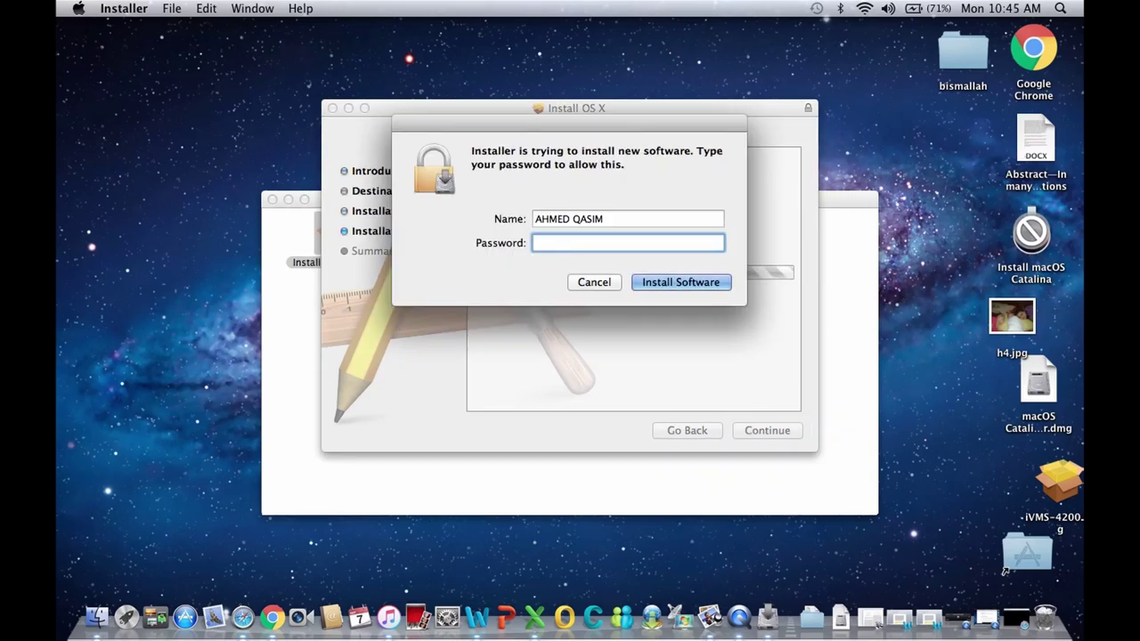
{"action": "type", "text": "*****"}
{"action": "key", "text": "Return"}
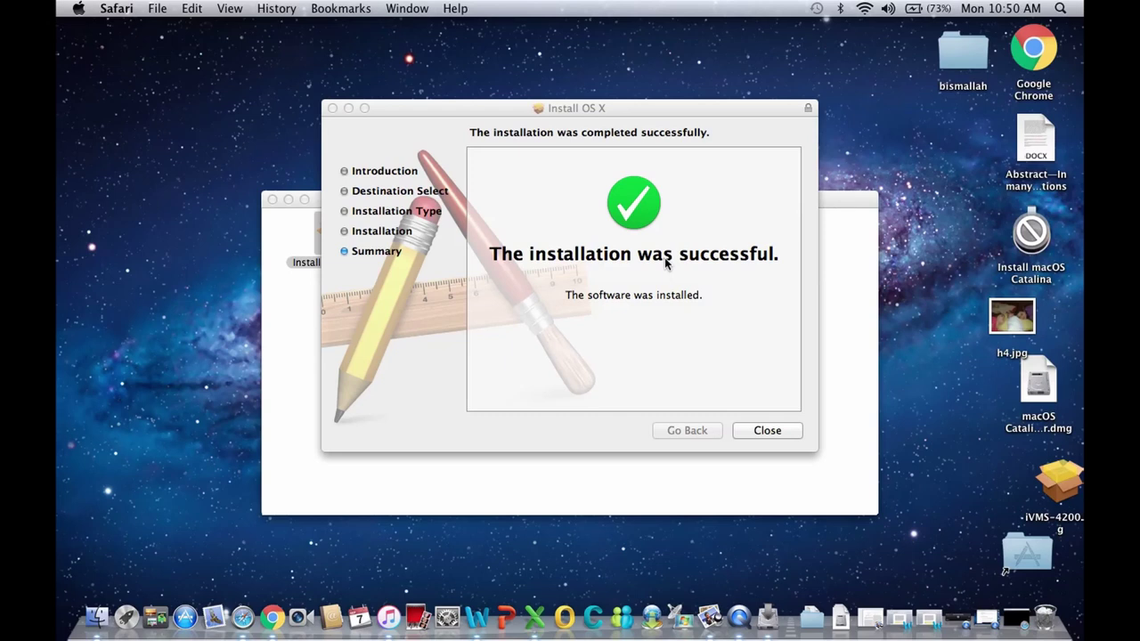
{"action": "left_click", "coordinate": [686, 405]}
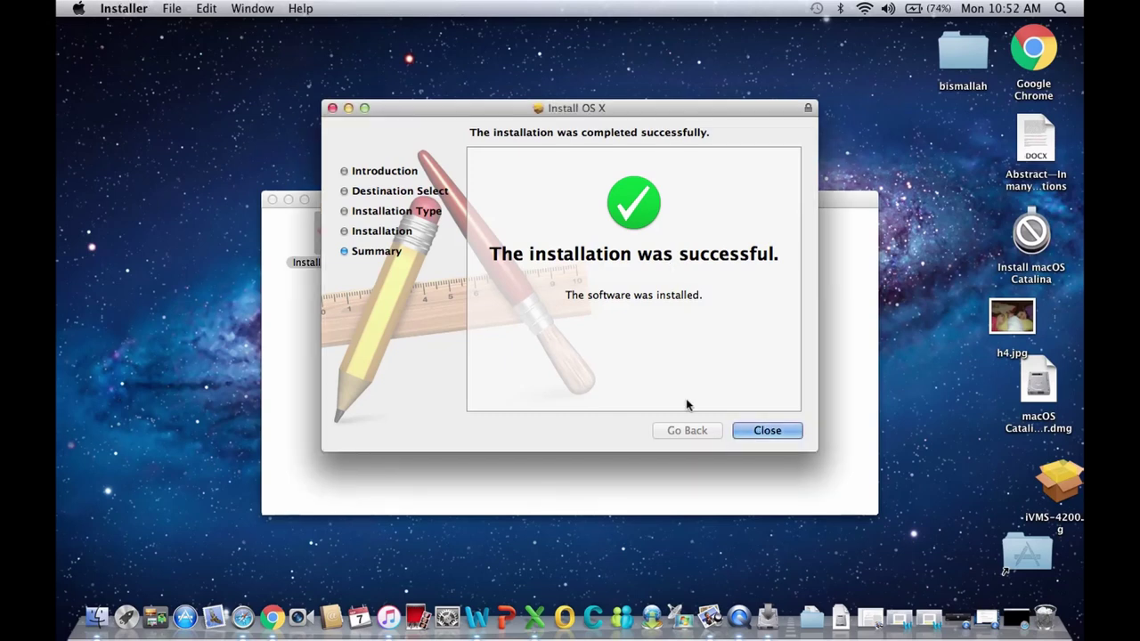
{"action": "left_click", "coordinate": [778, 434]}
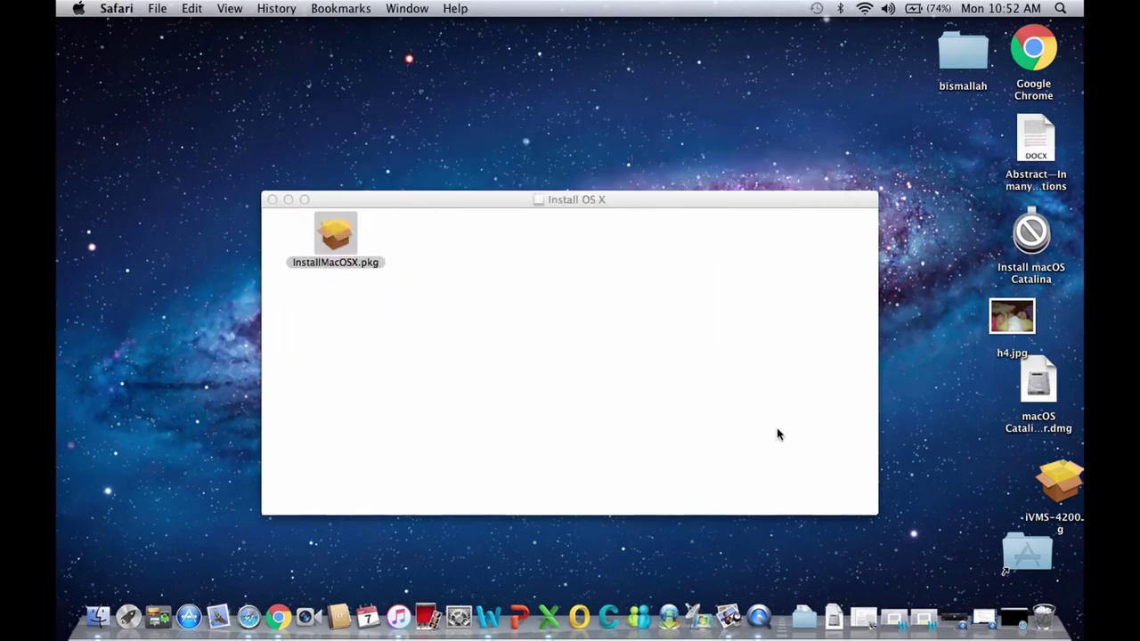
Close the disk image window and launch the Install OS X app from Launchpad
{"action": "left_click", "coordinate": [274, 199]}
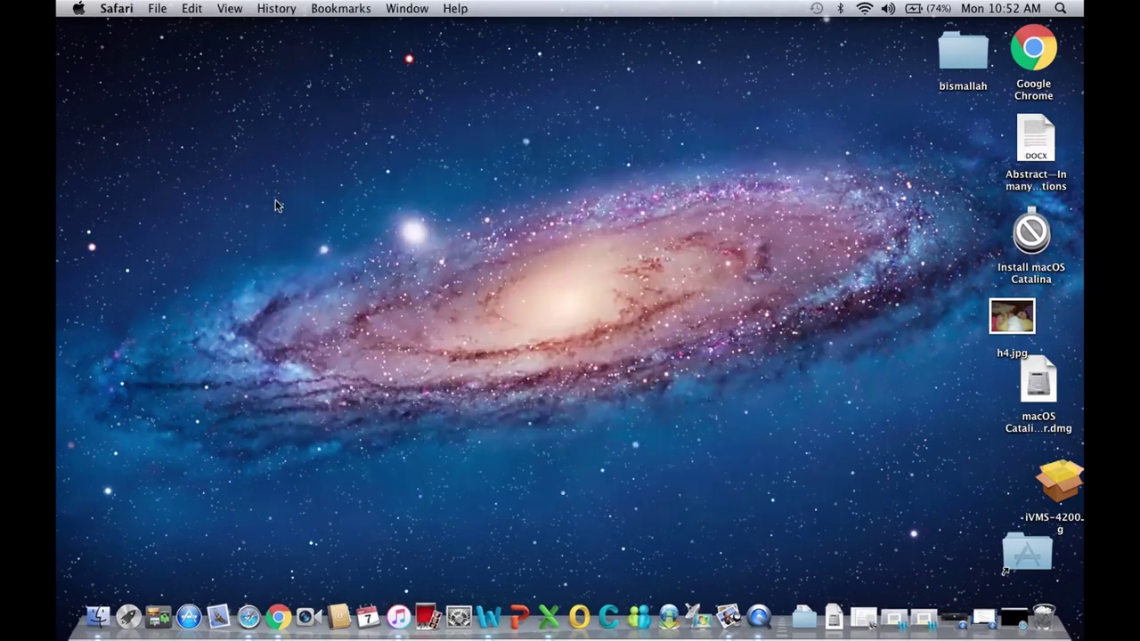
{"action": "left_click", "coordinate": [130, 619]}
{"action": "left_click", "coordinate": [269, 383]}
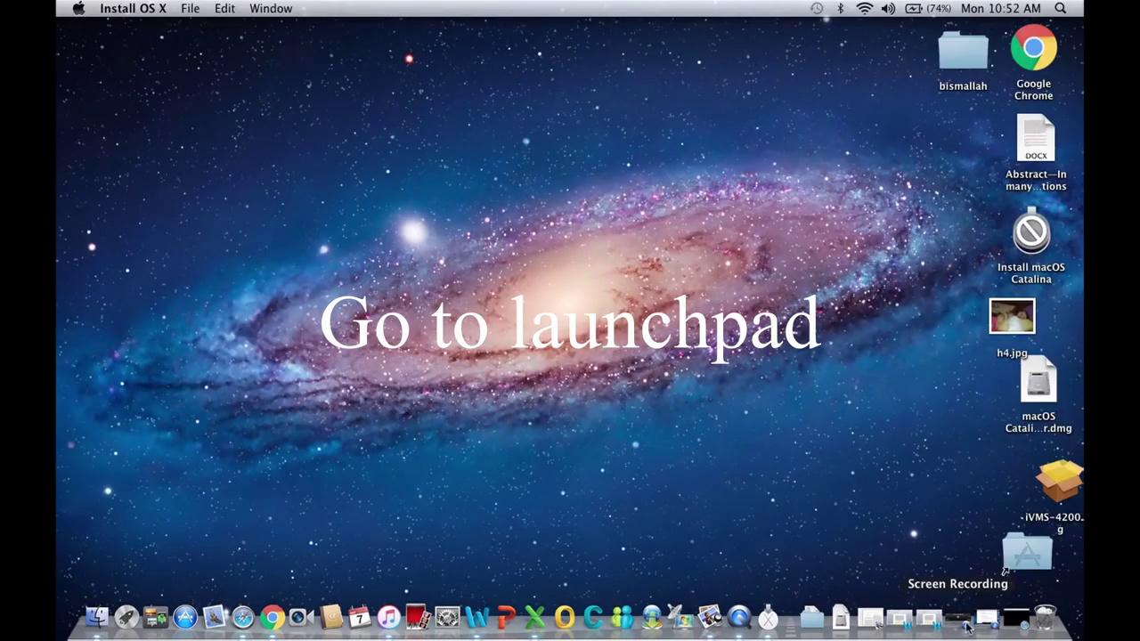
Authenticate with the administrator password, retrying once, and move the installer window aside
{"action": "type", "text": "••••"}
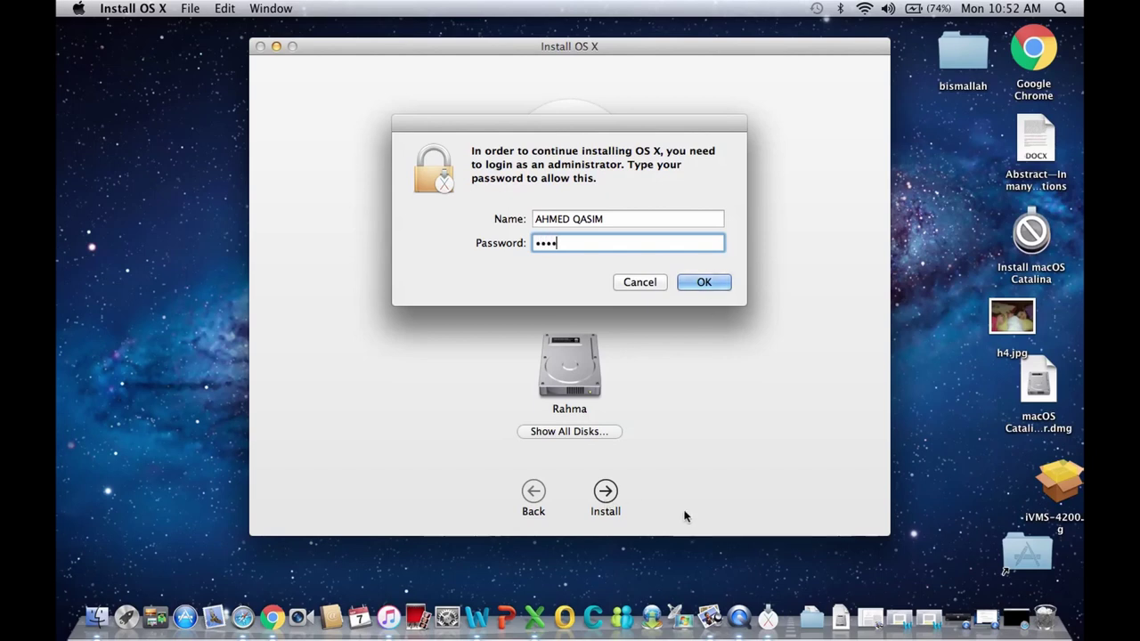
{"action": "key", "text": "Return"}
{"action": "type", "text": "•••••"}
{"action": "key", "text": "Return"}
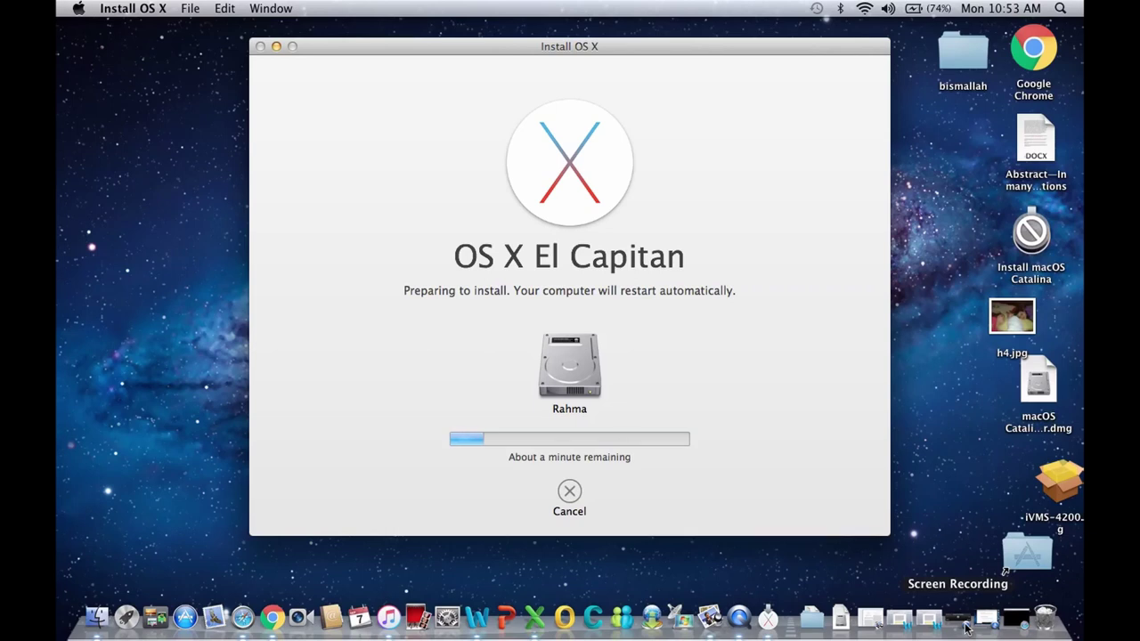
{"action": "left_click_drag", "start_coordinate": [695, 52], "coordinate": [862, 65]}
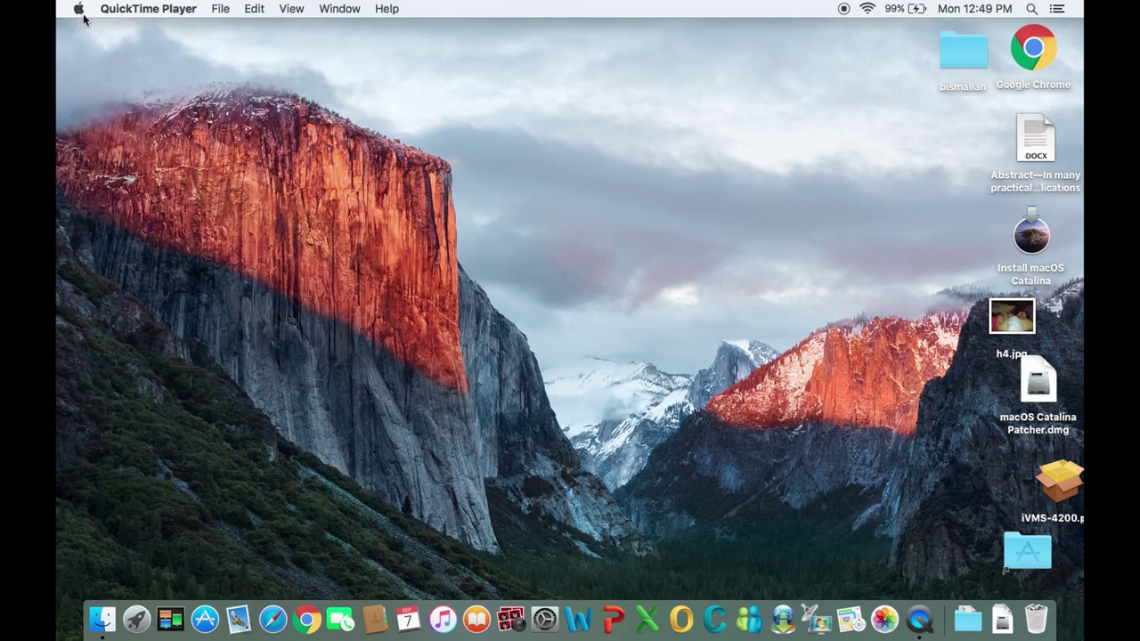
{"action": "left_click", "coordinate": [77, 8]}
{"action": "left_click", "coordinate": [94, 30]}
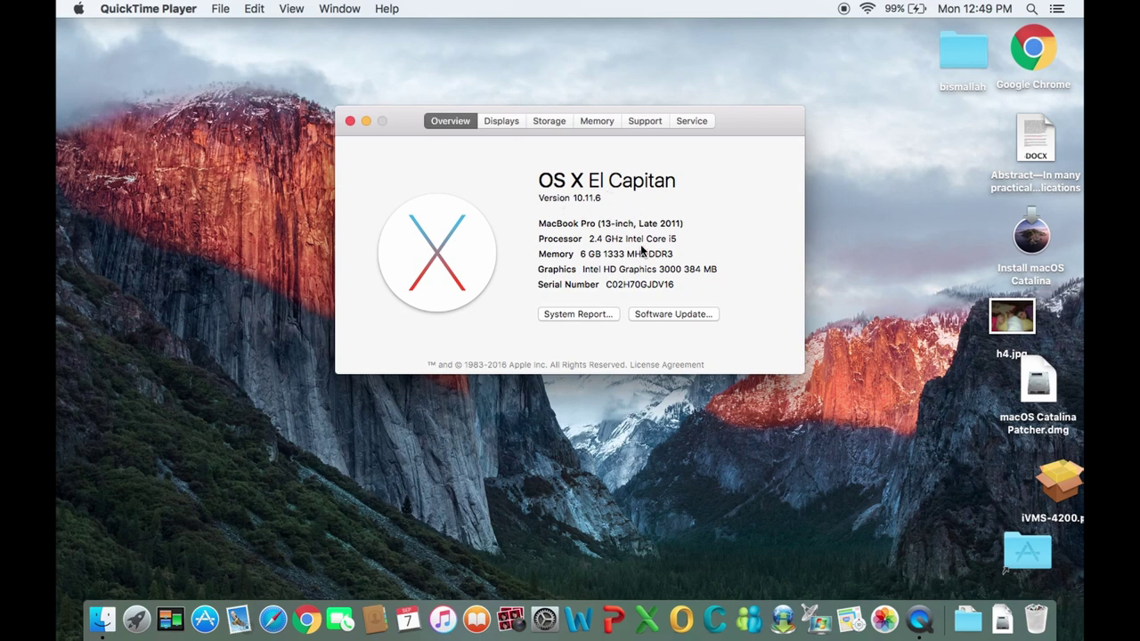
{"action": "left_click", "coordinate": [592, 199]}
{"action": "left_click", "coordinate": [350, 121]}
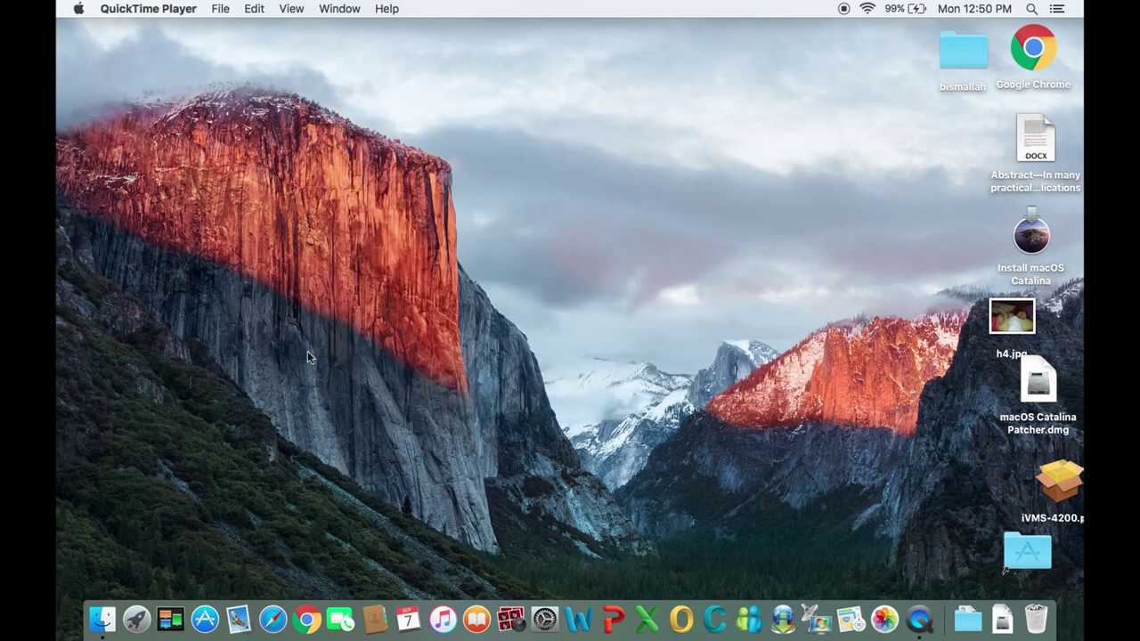
Launch Google Chrome and search for 'macos high sierra'
{"action": "left_click", "coordinate": [273, 623]}
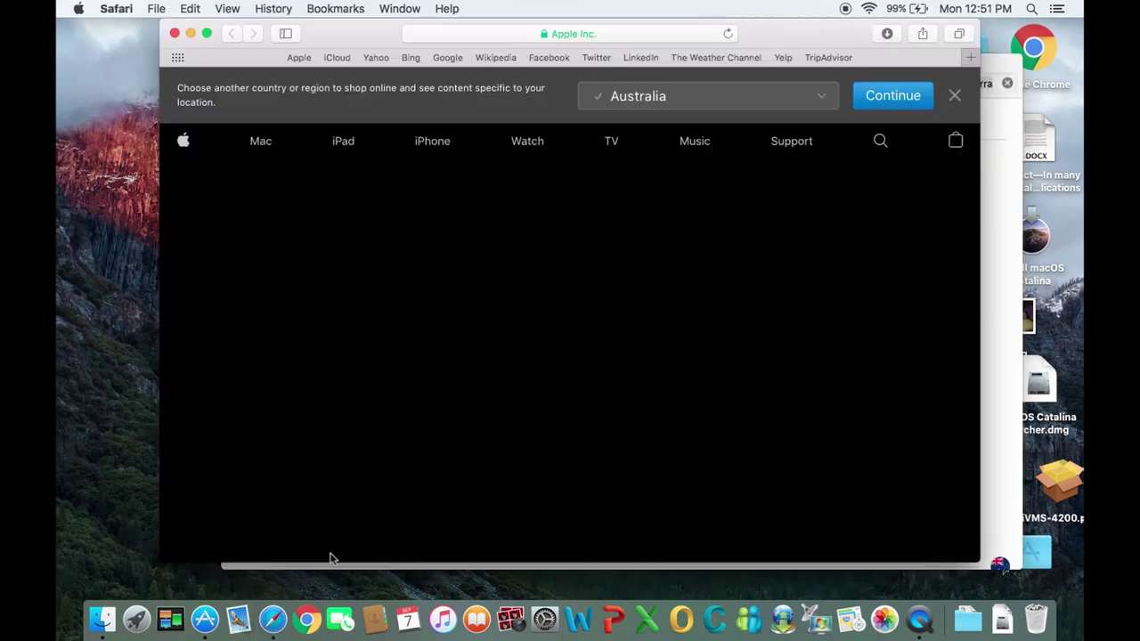
{"action": "left_click", "coordinate": [305, 624]}
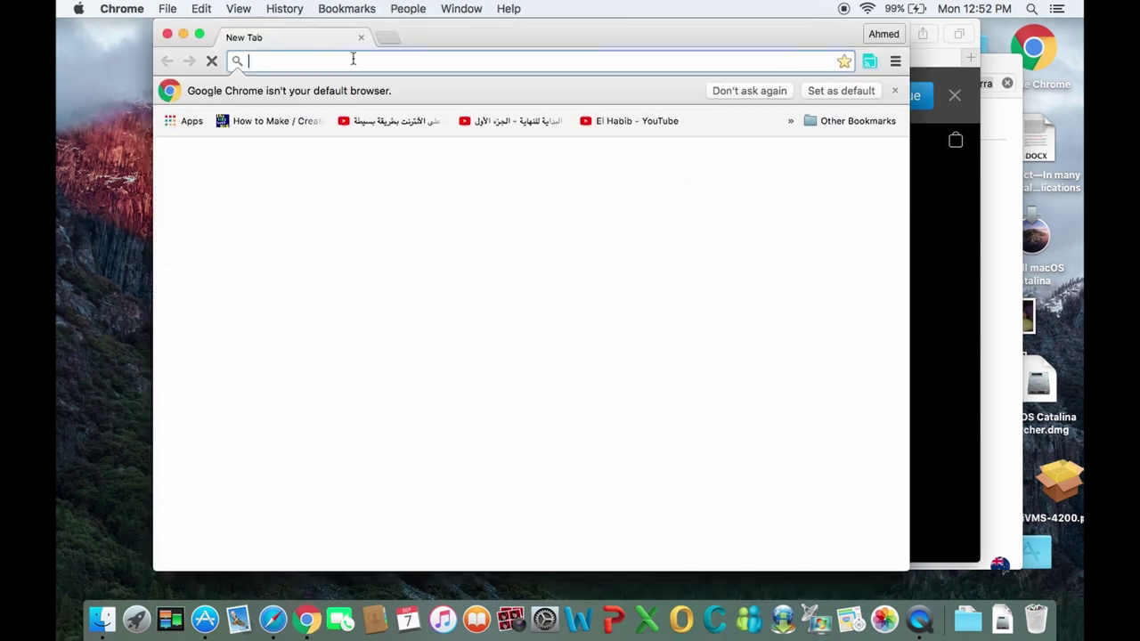
{"action": "type", "text": "macos high sierra"}
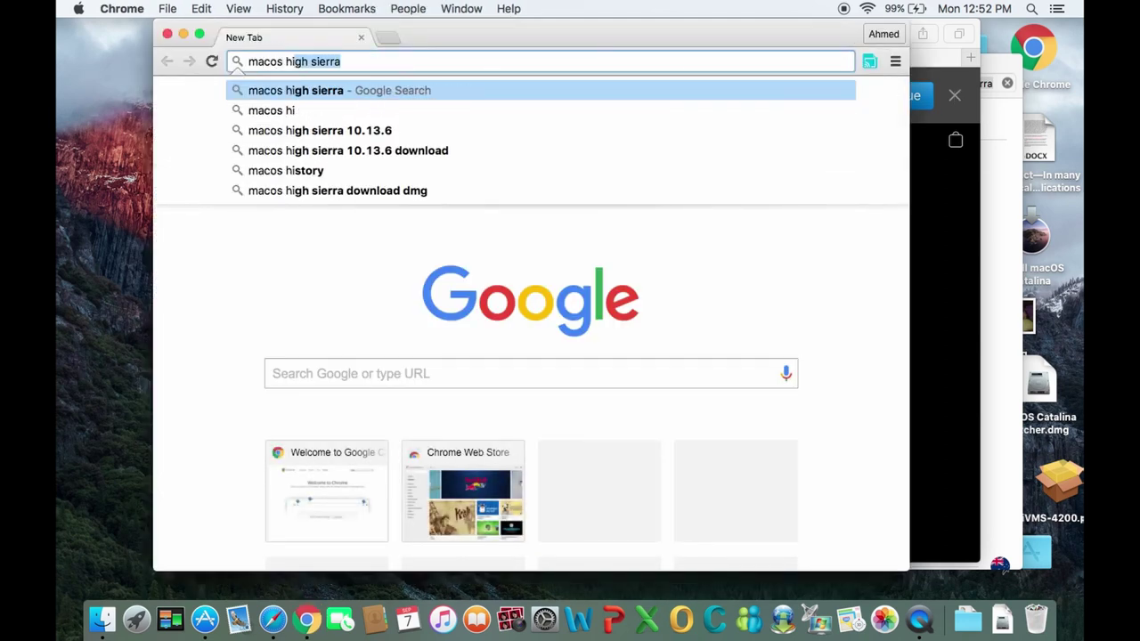
{"action": "key", "text": "Return"}
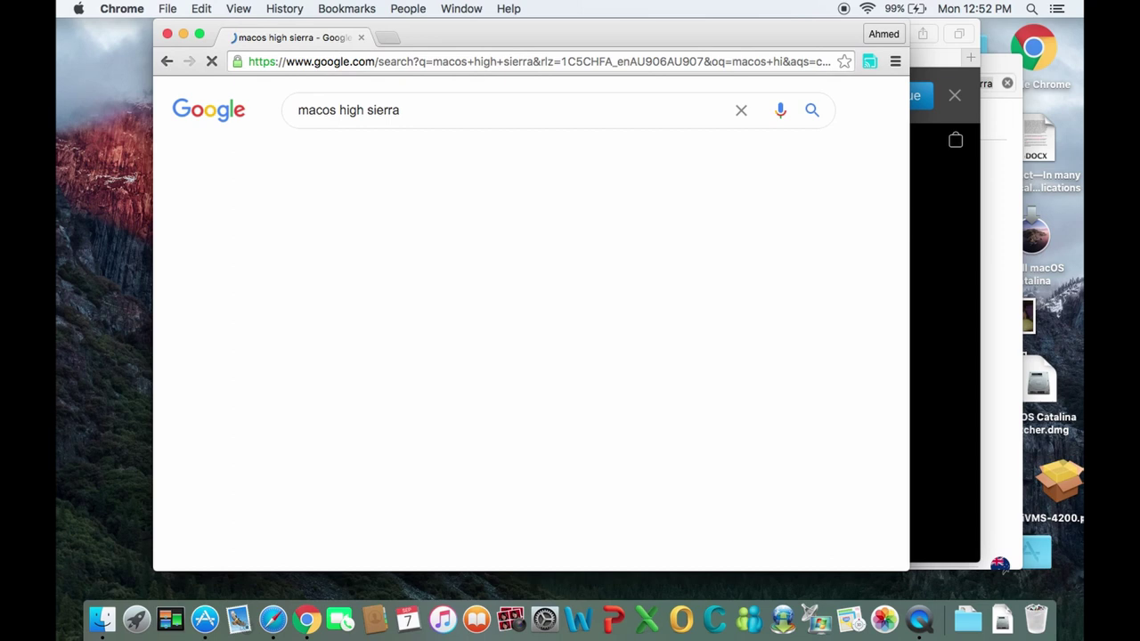
Open Apple's macOS High Sierra upgrade guide and follow its Get macOS High Sierra link
{"action": "left_click", "coordinate": [370, 246]}
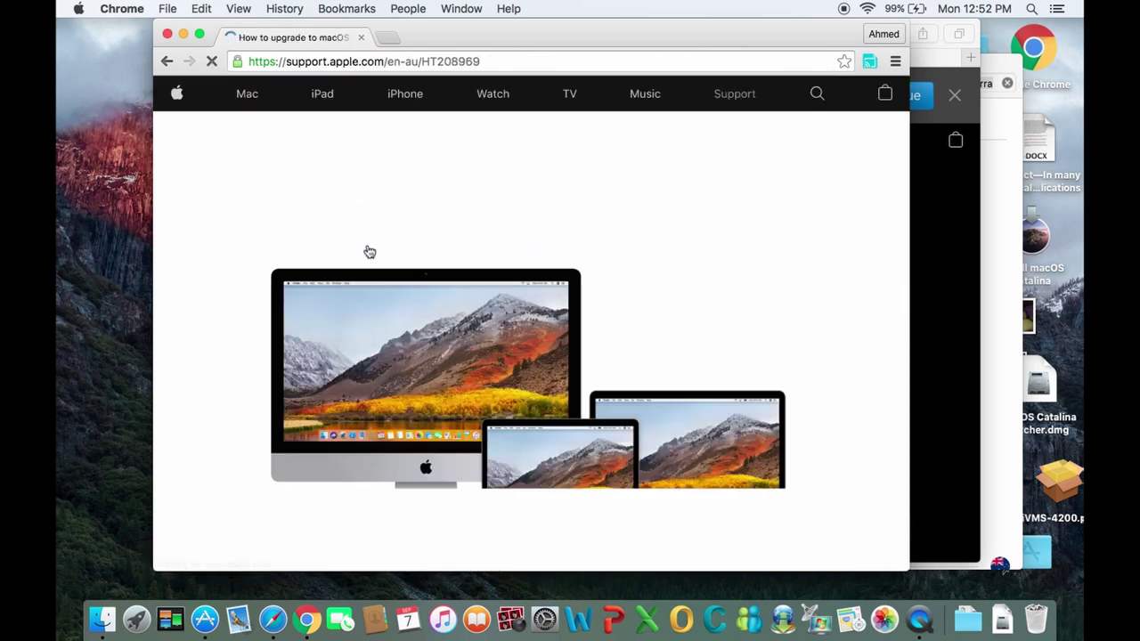
{"action": "scroll", "coordinate": [370, 252], "scroll_direction": "down", "scroll_amount": 10}
{"action": "scroll", "coordinate": [369, 251], "scroll_direction": "down", "scroll_amount": 5}
{"action": "scroll", "coordinate": [369, 251], "scroll_direction": "down", "scroll_amount": 2}
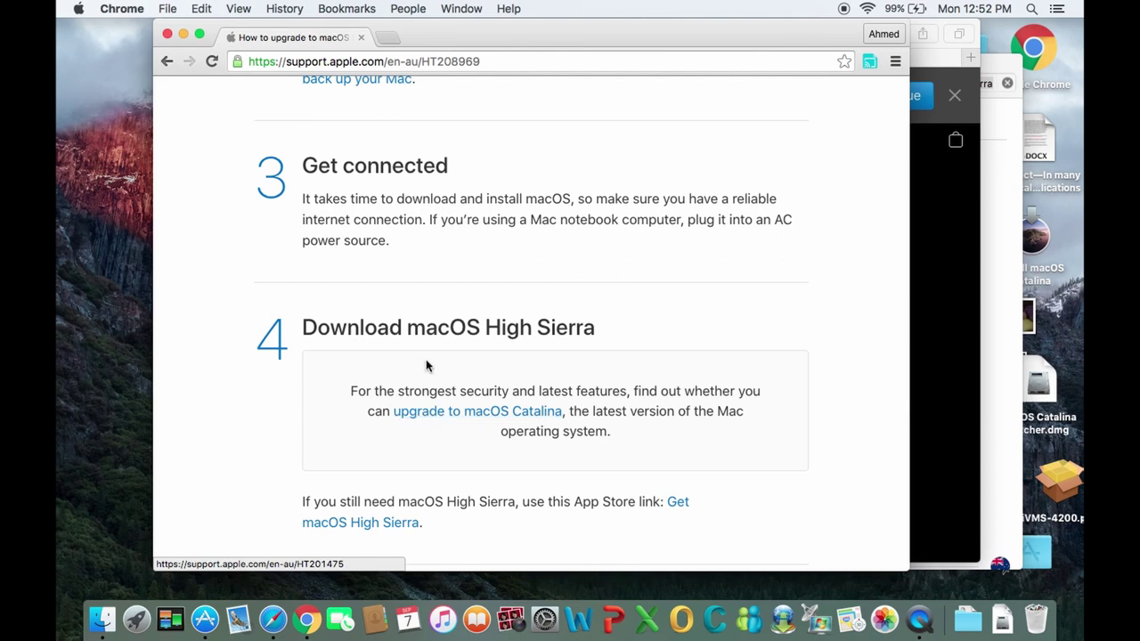
{"action": "scroll", "coordinate": [438, 407], "scroll_direction": "down", "scroll_amount": 2}
{"action": "left_click", "coordinate": [677, 439]}
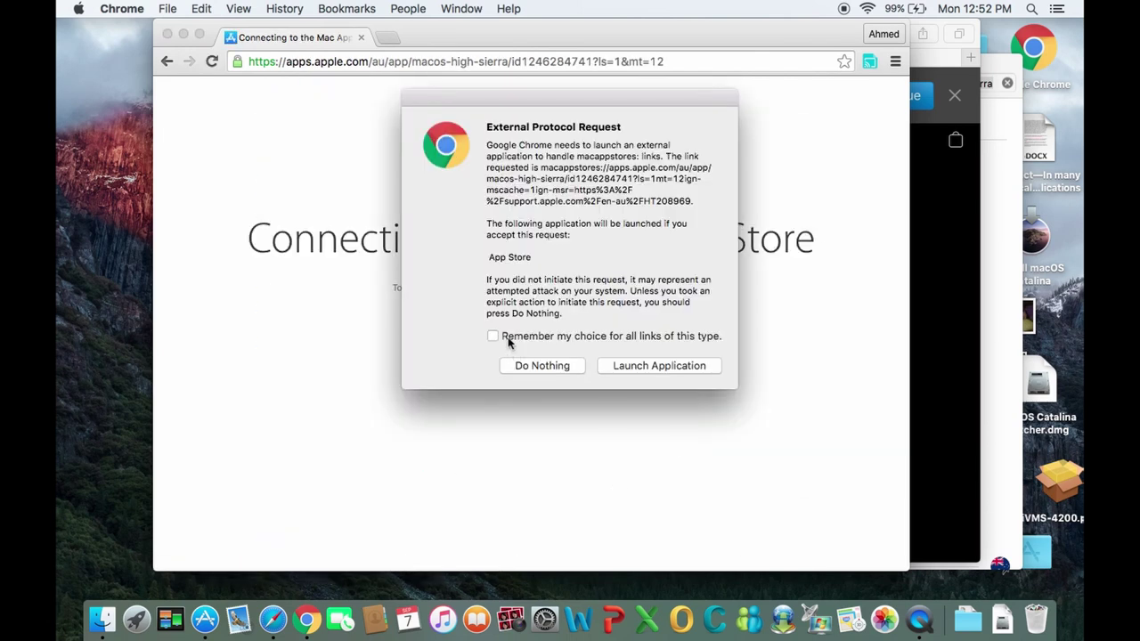
Open the link in App Store and download macOS High Sierra
{"action": "left_click", "coordinate": [612, 366]}
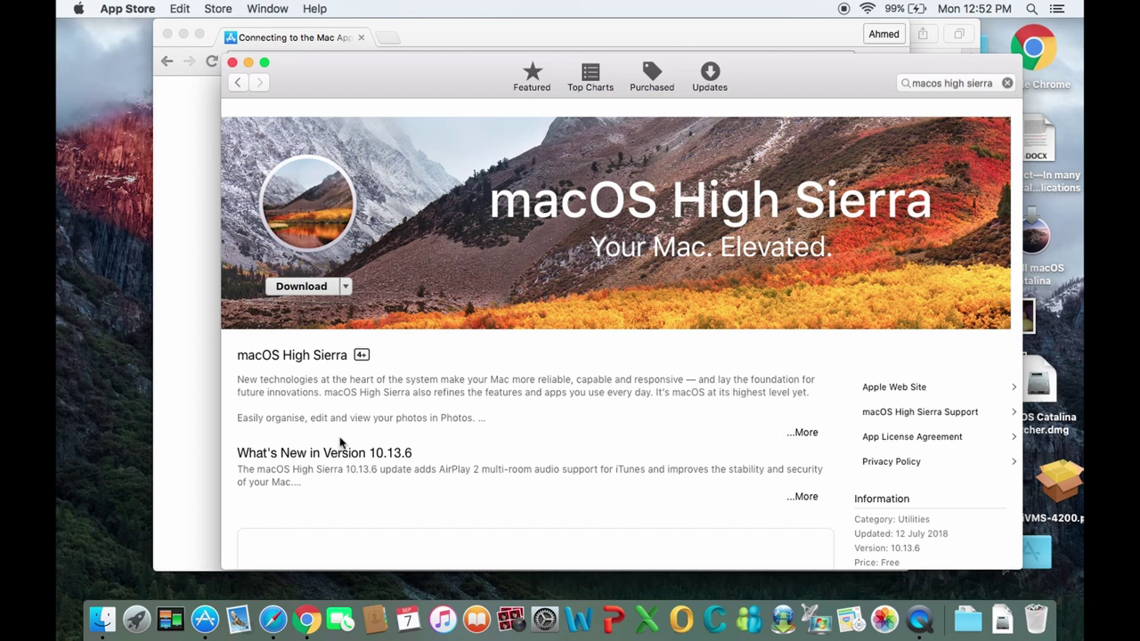
{"action": "left_click", "coordinate": [445, 42]}
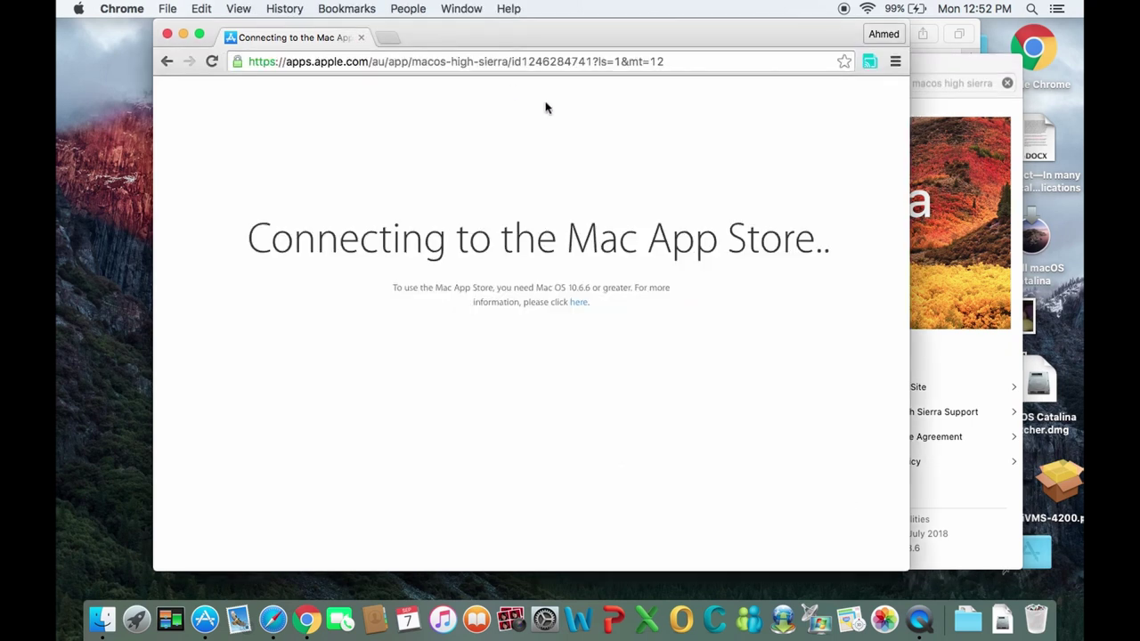
{"action": "left_click", "coordinate": [962, 116]}
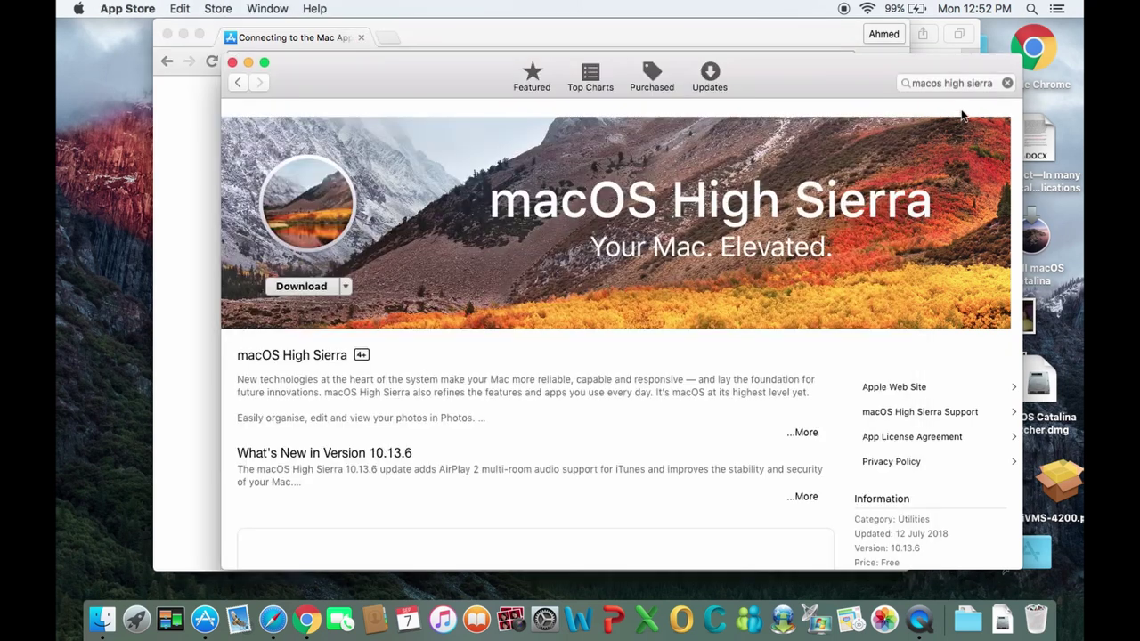
{"action": "left_click", "coordinate": [297, 287]}
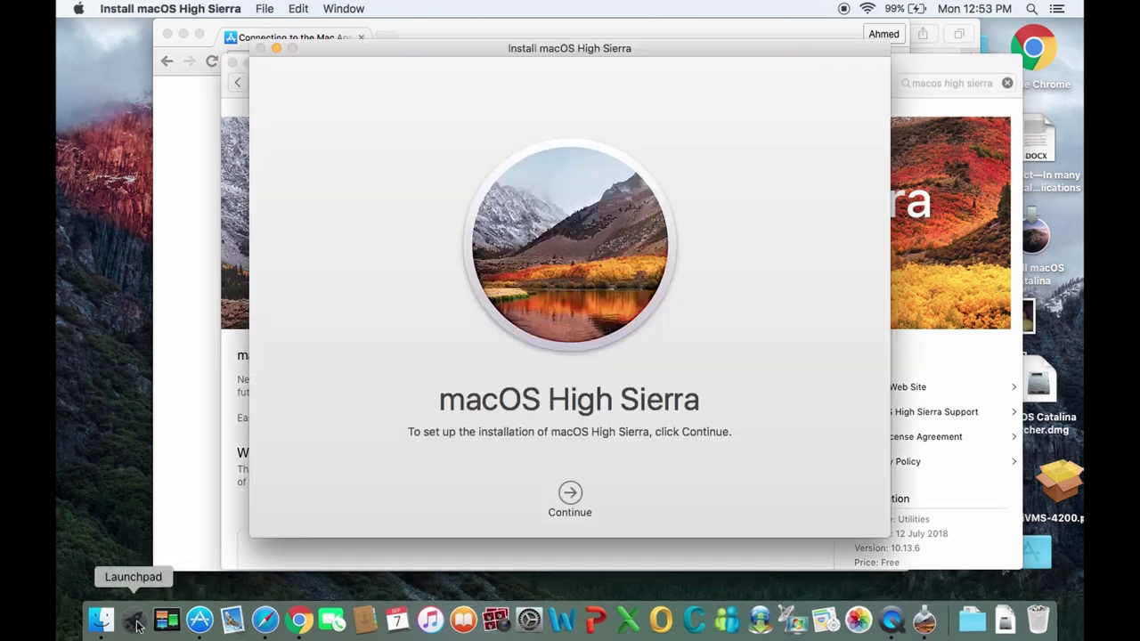
Launch Install macOS High Sierra and agree to the software license
{"action": "left_click", "coordinate": [133, 618]}
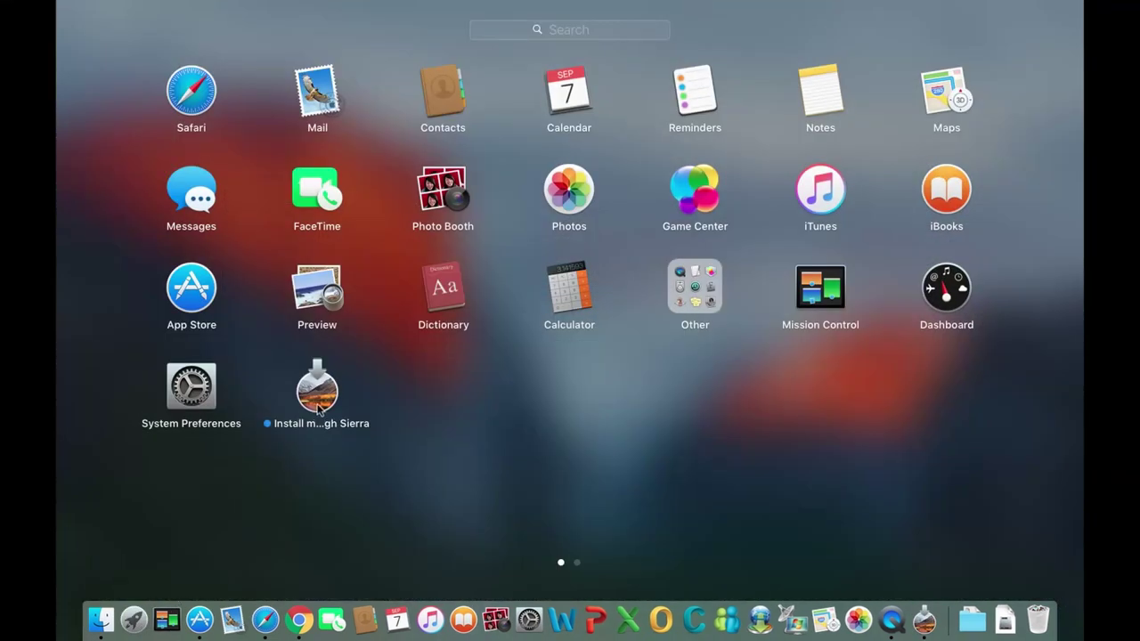
{"action": "left_click", "coordinate": [318, 410]}
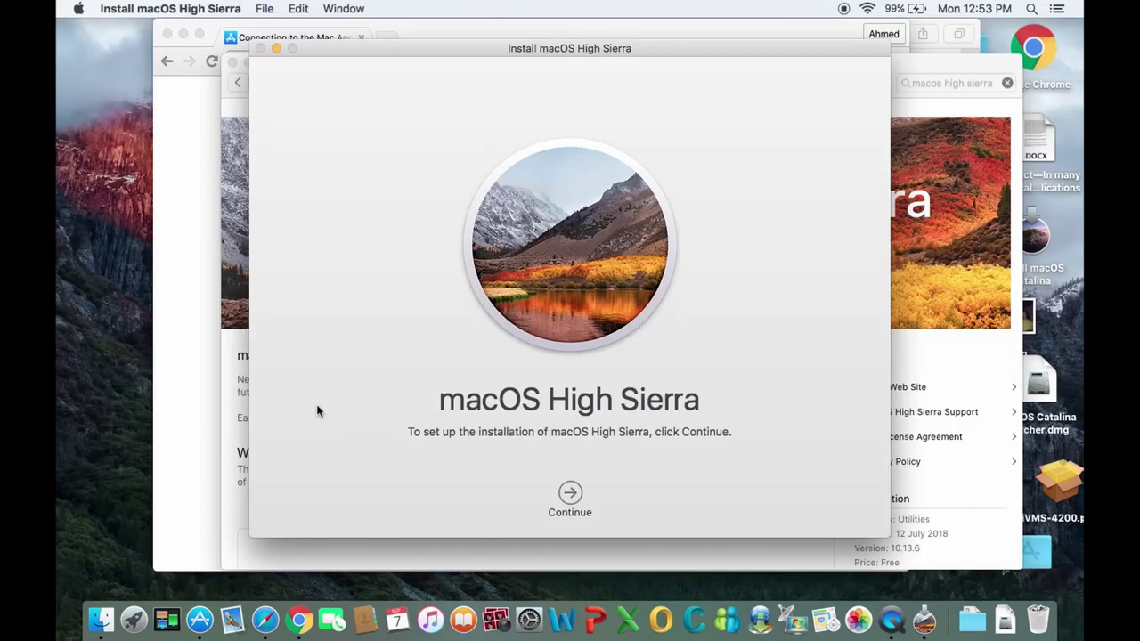
{"action": "left_click", "coordinate": [569, 495]}
{"action": "left_click", "coordinate": [609, 495]}
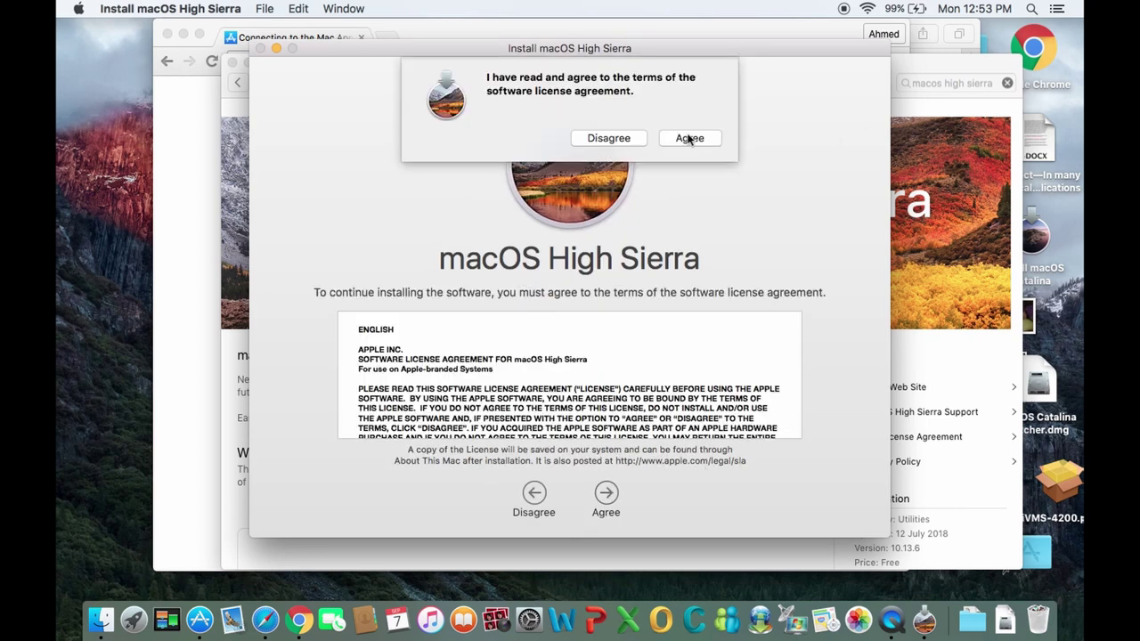
{"action": "left_click", "coordinate": [690, 138]}
Install on the Rahma disk with the admin password and helper approval, then restart
{"action": "left_click", "coordinate": [606, 495]}
{"action": "type", "text": "•••"}
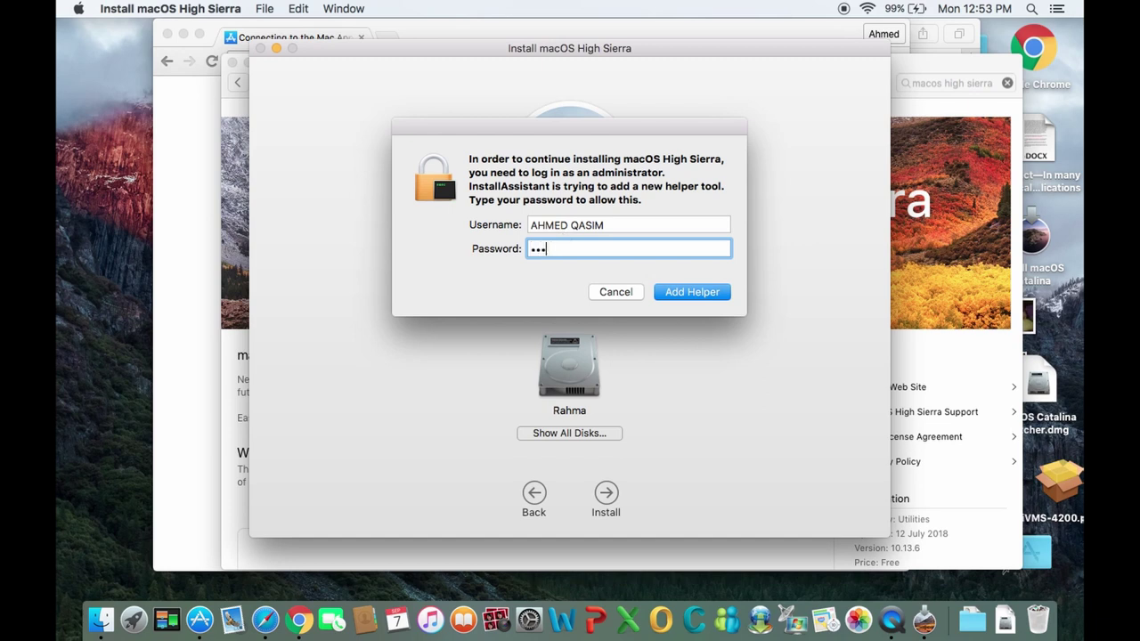
{"action": "type", "text": "•••"}
{"action": "left_click", "coordinate": [695, 294]}
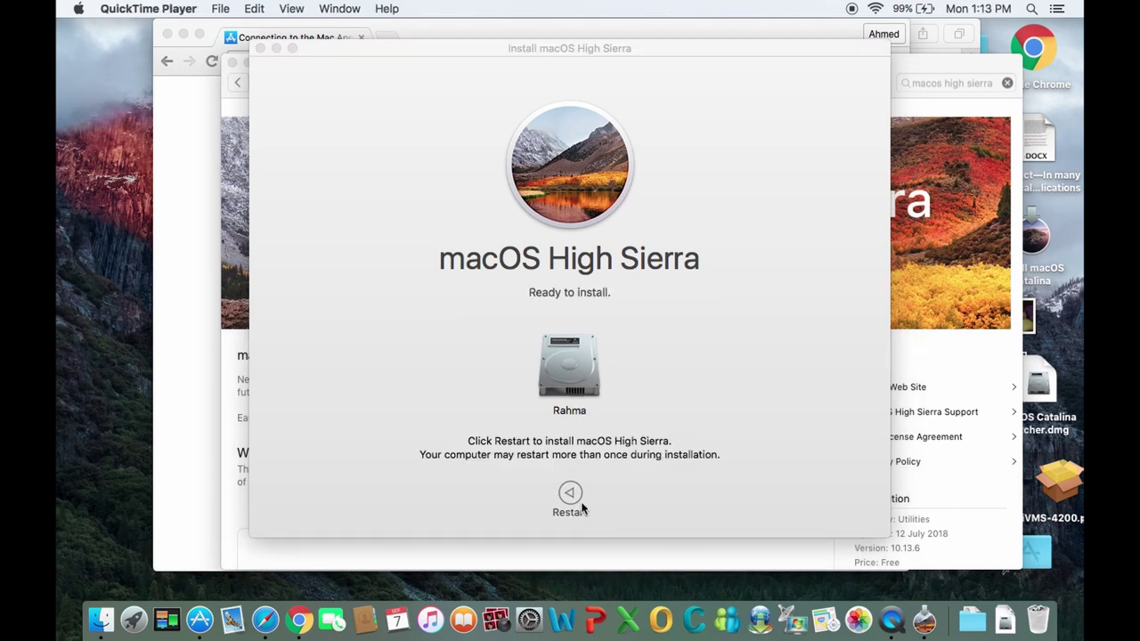
{"action": "left_click", "coordinate": [568, 495]}
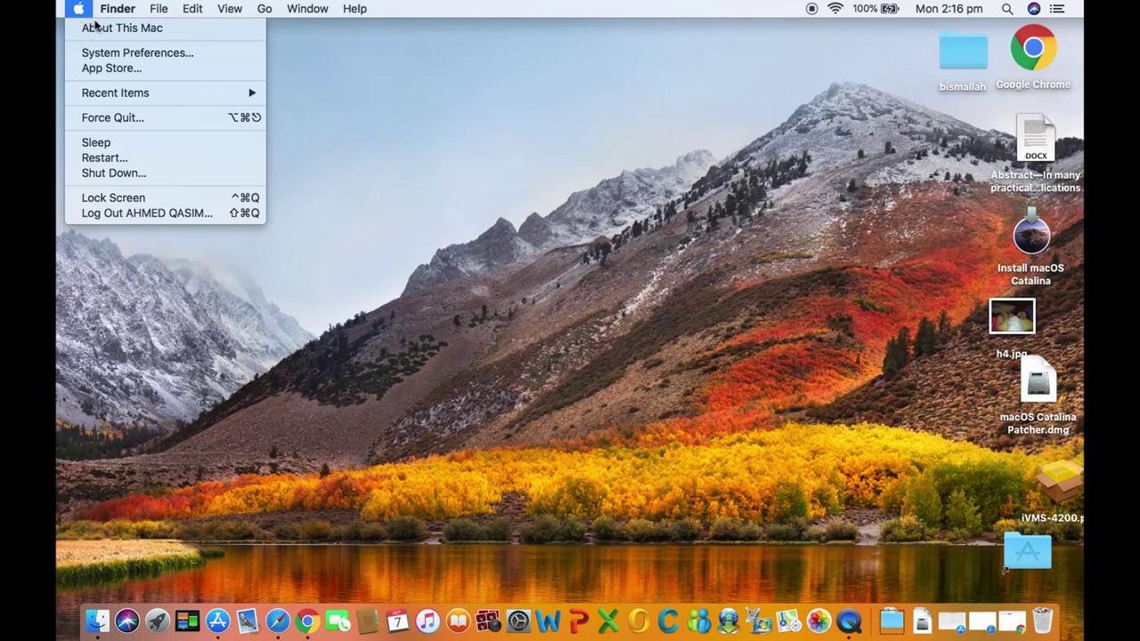
Open About This Mac to confirm macOS High Sierra 10.13.6 on the MacBook Pro
{"action": "left_click", "coordinate": [95, 27]}
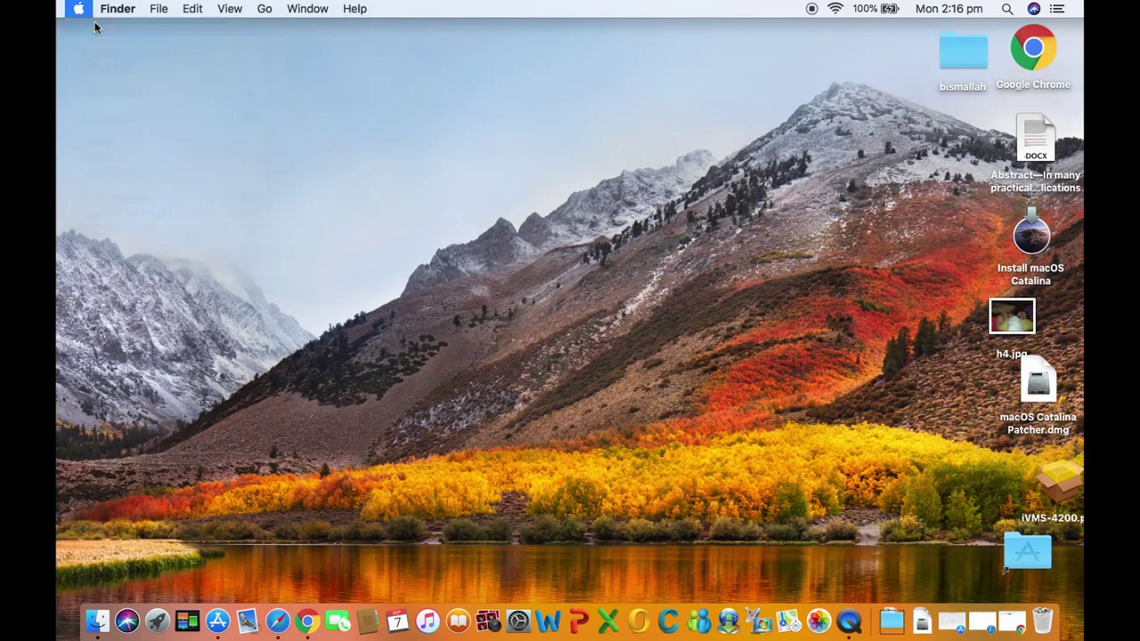